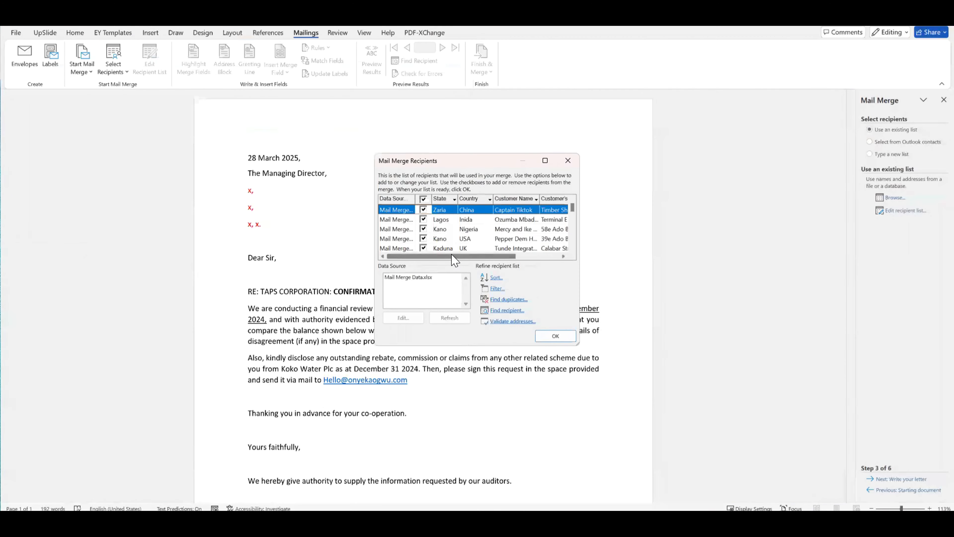
# Accept all recipients from Mail Merge Data.xlsx and advance the mail merge to writing the letter
pyautogui.moveTo(454, 260); pyautogui.dragTo(426, 272)
pyautogui.click(562, 336)
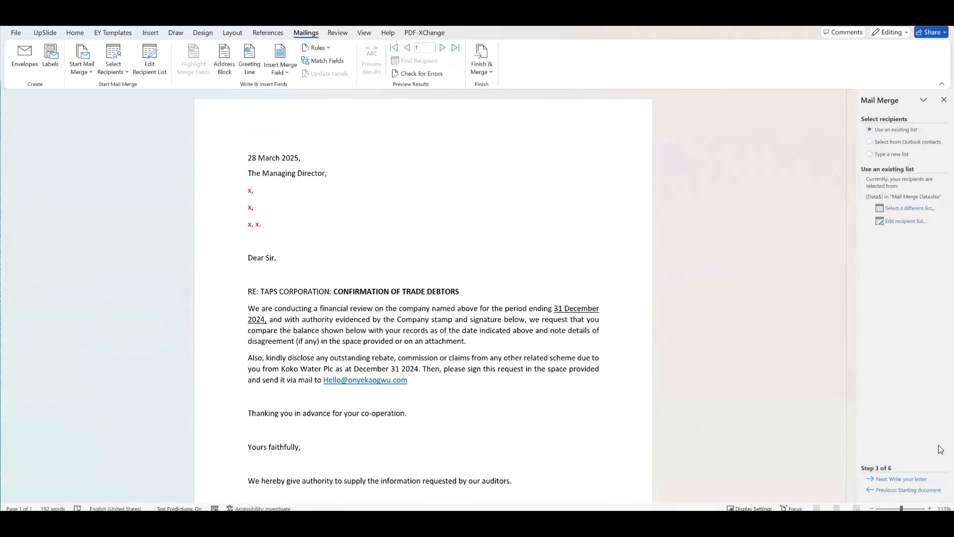
pyautogui.click(901, 479)
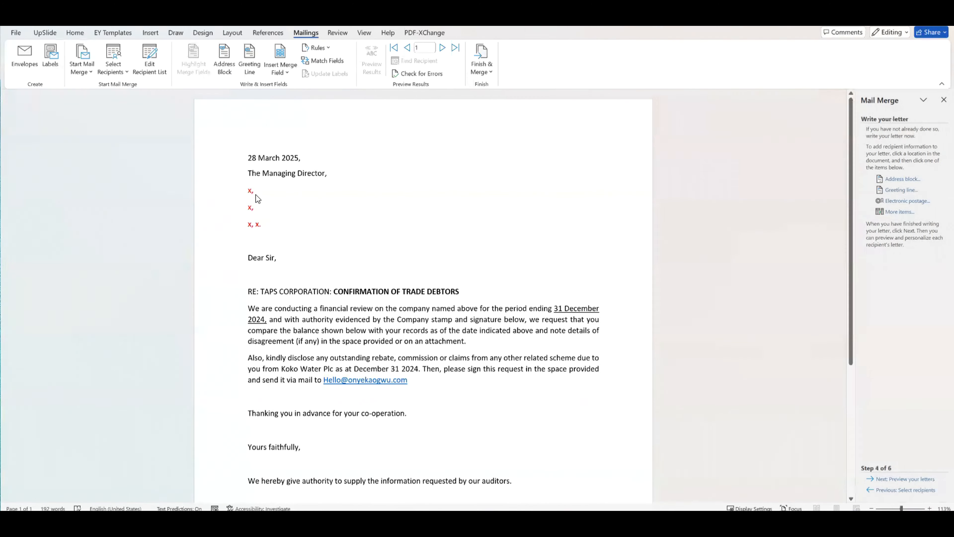
# Check the column headings in the Excel customer list, and replace the x below "The Managing Director" with the Customer_Name merge field
pyautogui.hotkey('alt', 'Tab')
pyautogui.hotkey('alt', 'Tab')
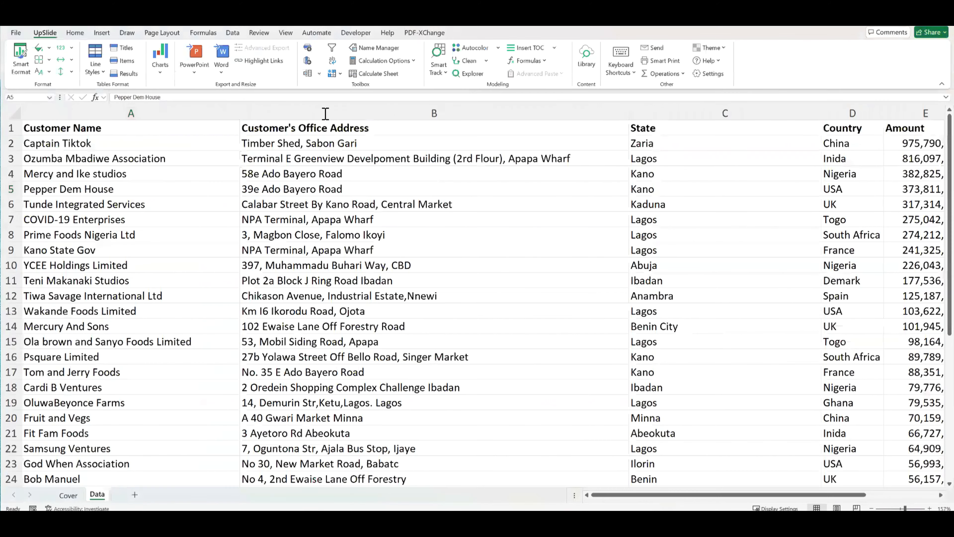
pyautogui.hotkey('alt', 'Tab')
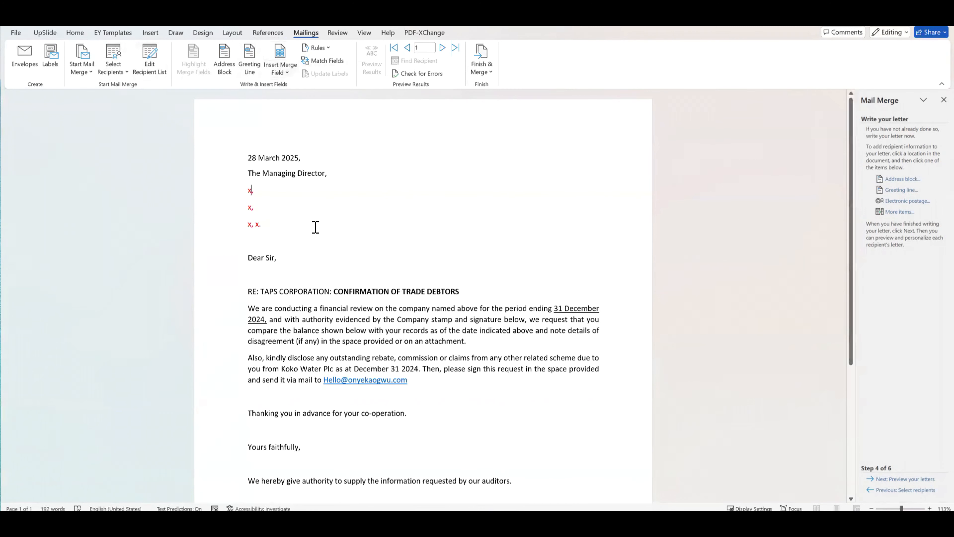
pyautogui.press('BackSpace')
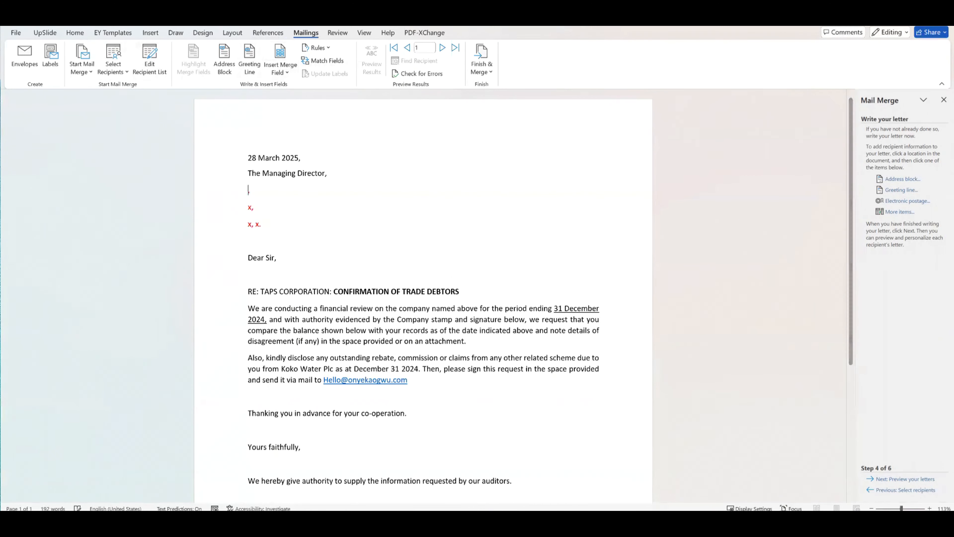
pyautogui.click(278, 69)
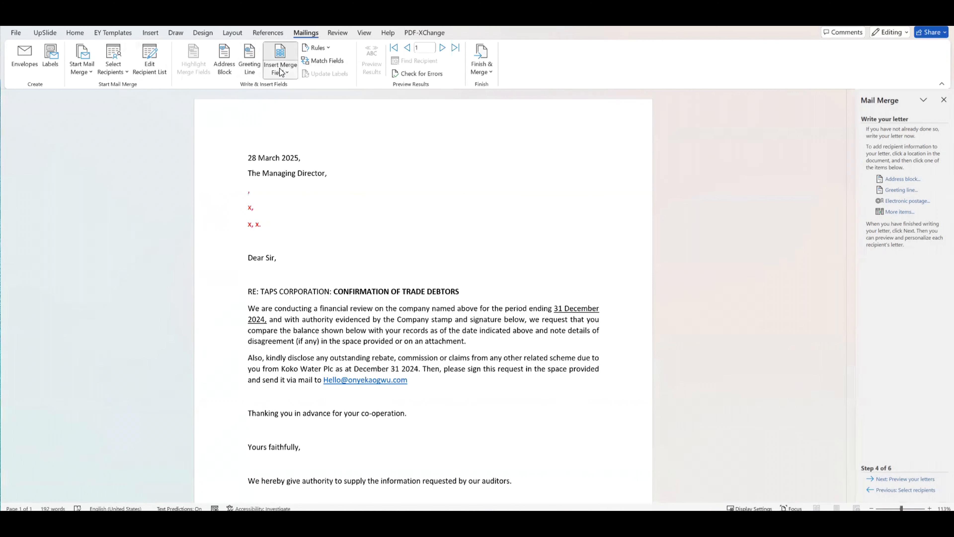
pyautogui.click(297, 84)
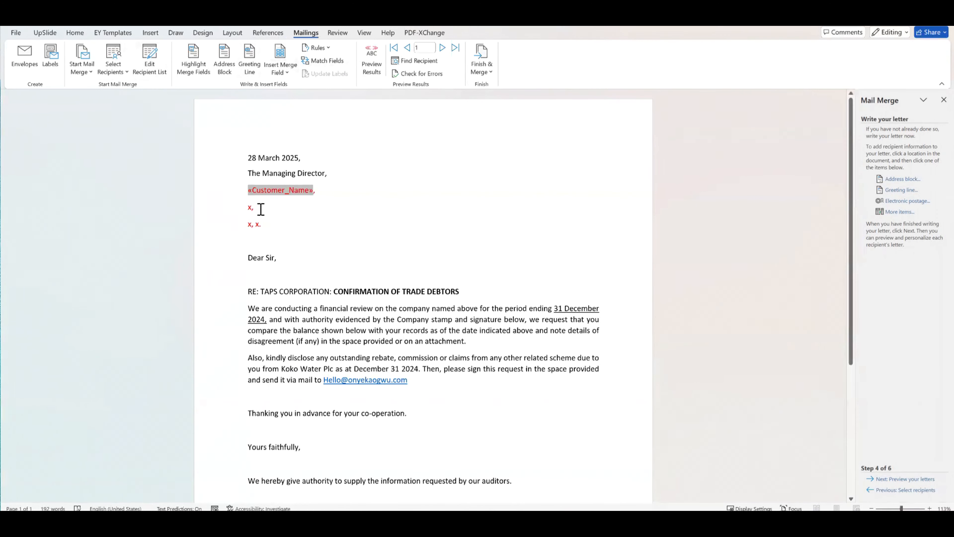
# Replace the x on the second address line with the Customers_Office_Address merge field, keeping the comma
pyautogui.click(251, 208)
pyautogui.press('BackSpace')
pyautogui.click(280, 69)
pyautogui.click(303, 101)
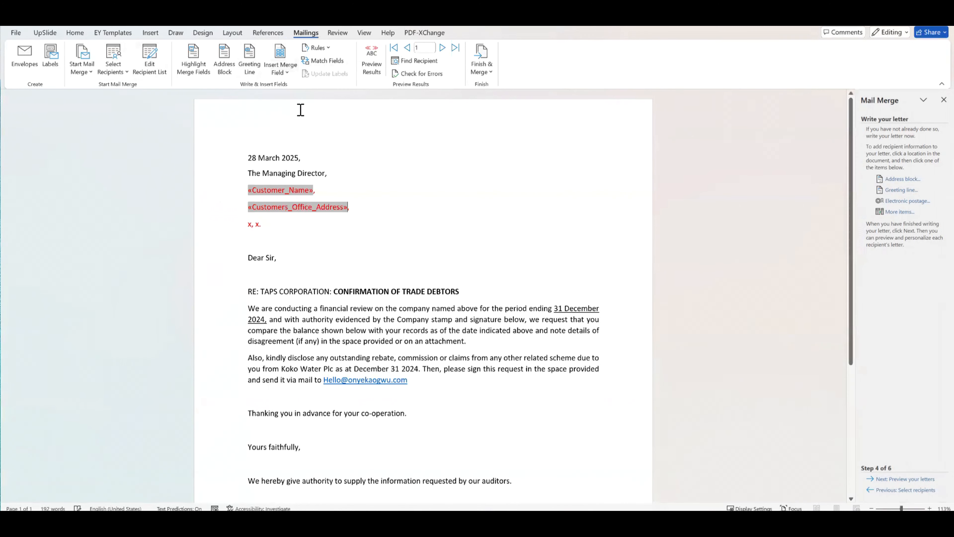
# Replace the two x placeholders on the third address line with the State and Country merge fields
pyautogui.scroll(-6, 398, 203)
pyautogui.scroll(5, 398, 204)
pyautogui.click(398, 203)
pyautogui.scroll(1, 398, 203)
pyautogui.press('Down')
pyautogui.press('BackSpace')
pyautogui.click(286, 72)
pyautogui.click(311, 118)
pyautogui.click(280, 71)
pyautogui.click(289, 129)
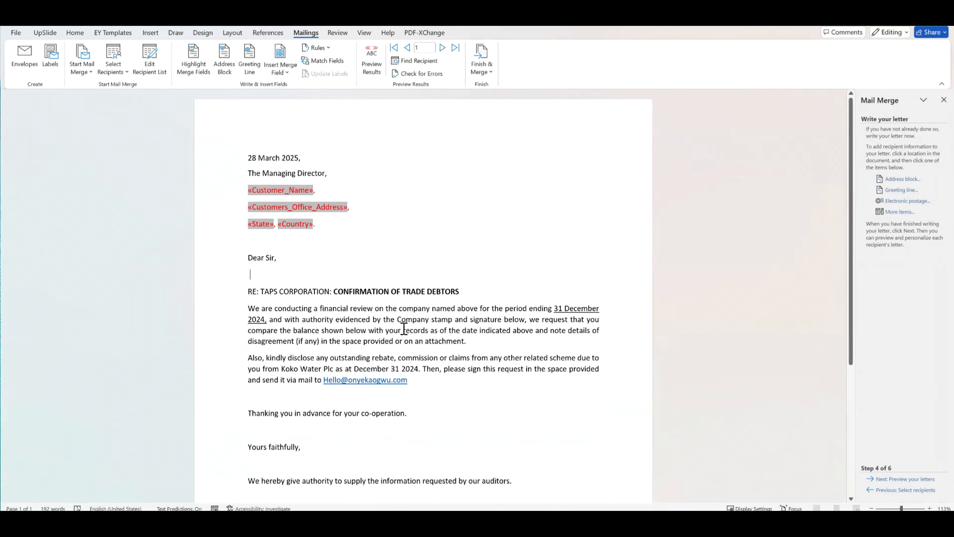
# Replace the x after "Account balance:" with the Amount merge field
pyautogui.scroll(-6, 403, 327)
pyautogui.scroll(1, 362, 326)
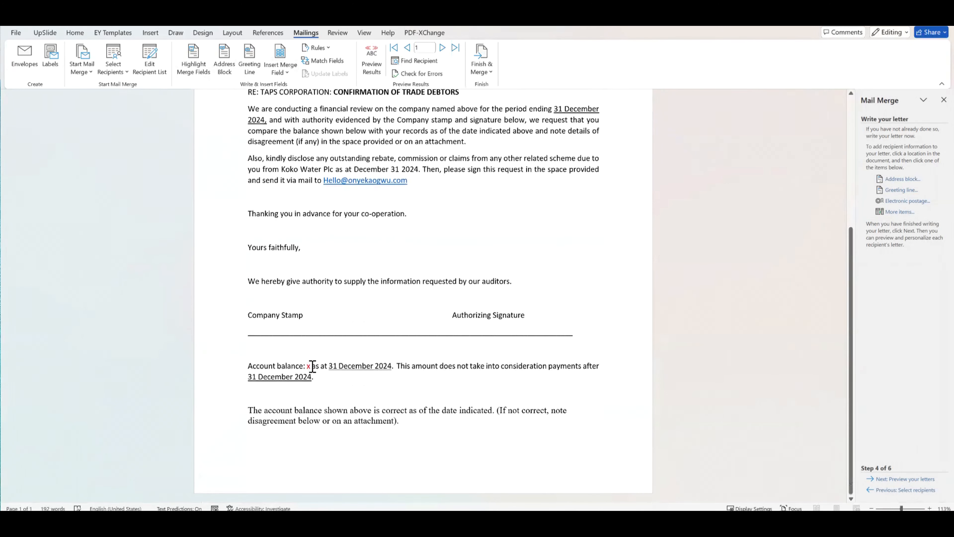
pyautogui.click(309, 367)
pyautogui.press('BackSpace')
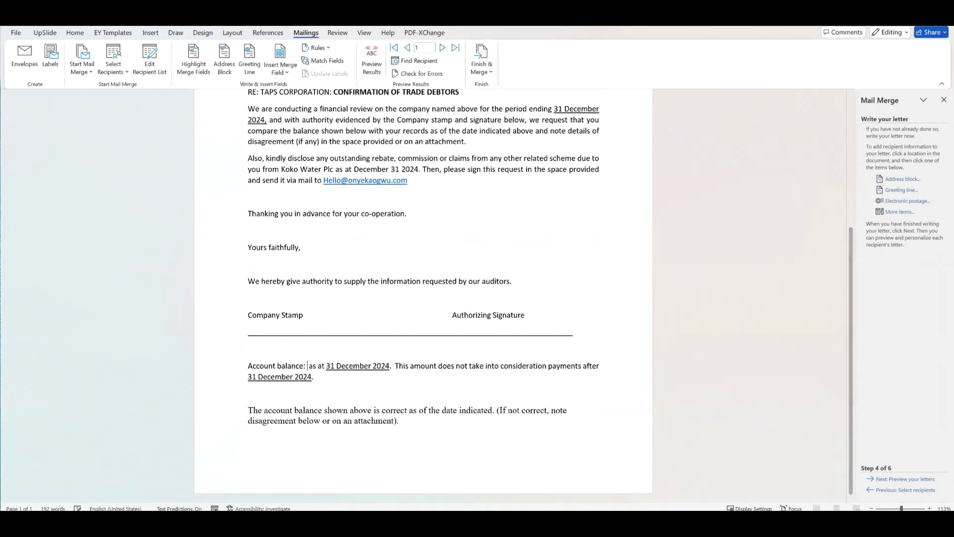
pyautogui.click(278, 67)
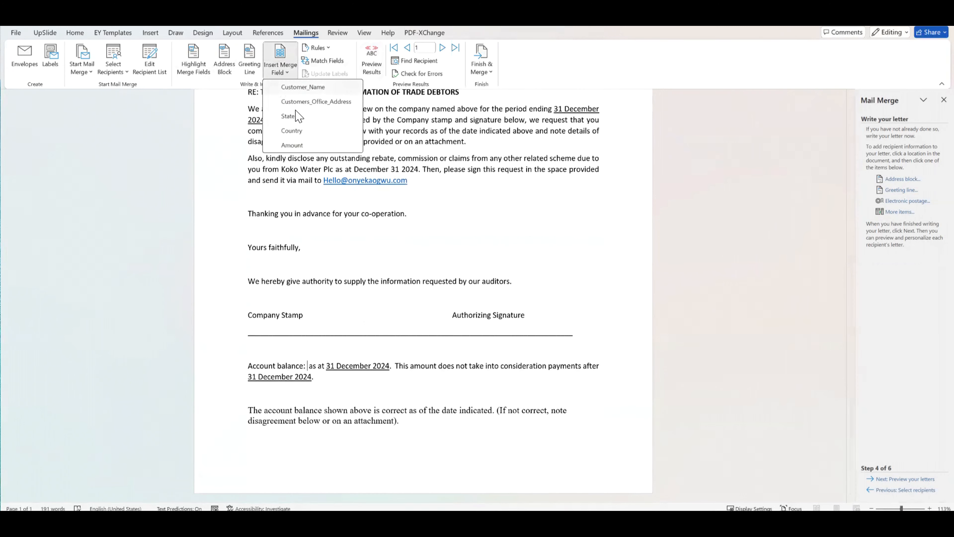
pyautogui.click(315, 145)
# Advance the mail merge to the letter preview and compare the first recipient's letter with the Excel customer list
pyautogui.click(445, 252)
pyautogui.scroll(5, 445, 251)
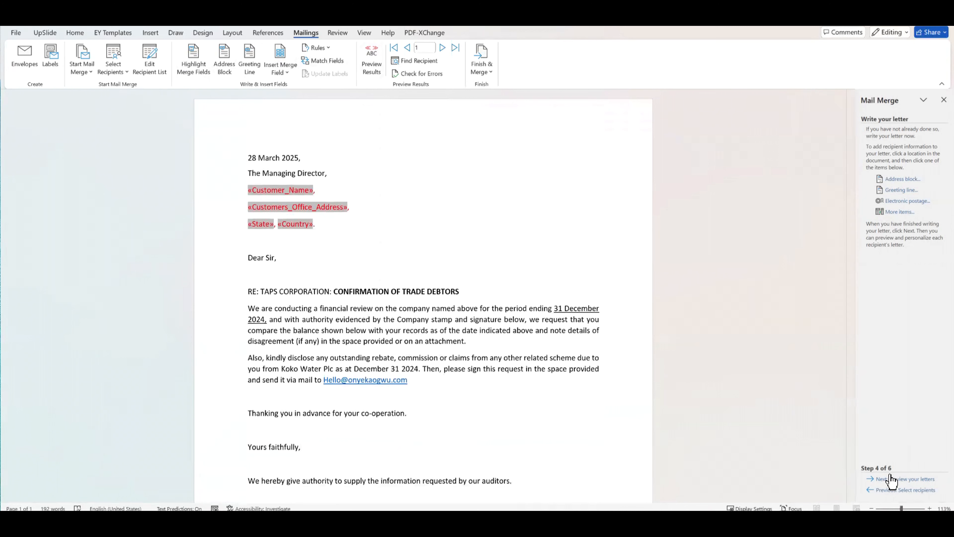
pyautogui.click(919, 479)
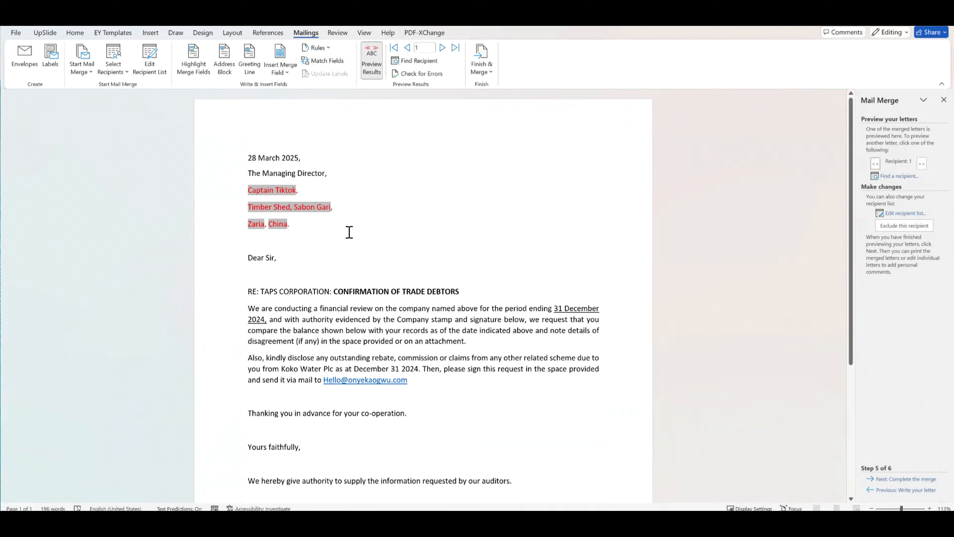
pyautogui.scroll(-5, 356, 309)
pyautogui.scroll(5, 362, 362)
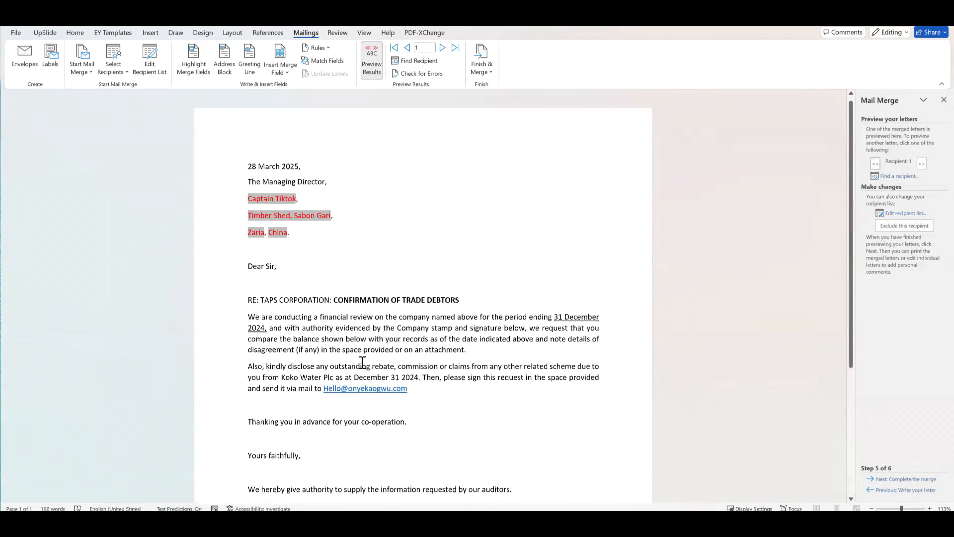
pyautogui.hotkey('alt', 'Tab')
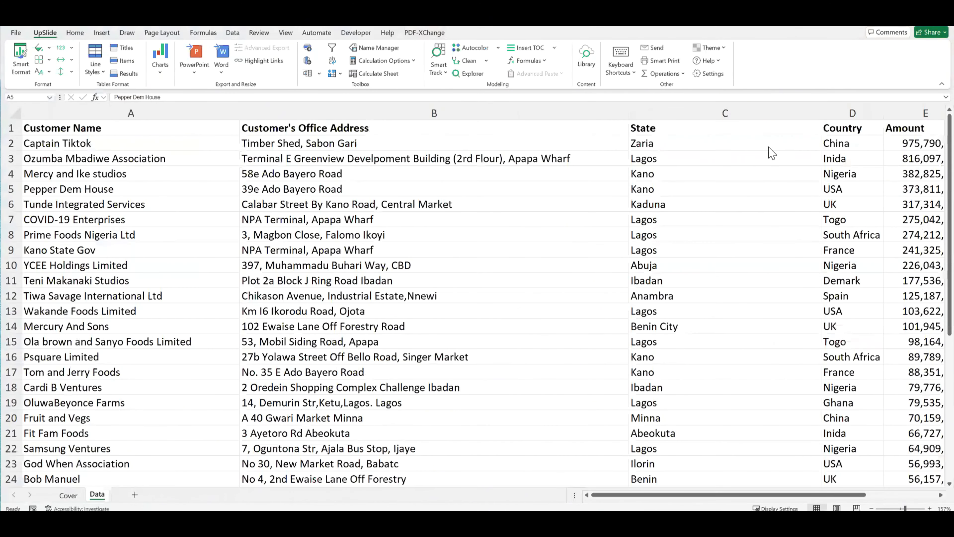
pyautogui.scroll(-1, 555, 278)
pyautogui.hotkey('alt', 'Tab')
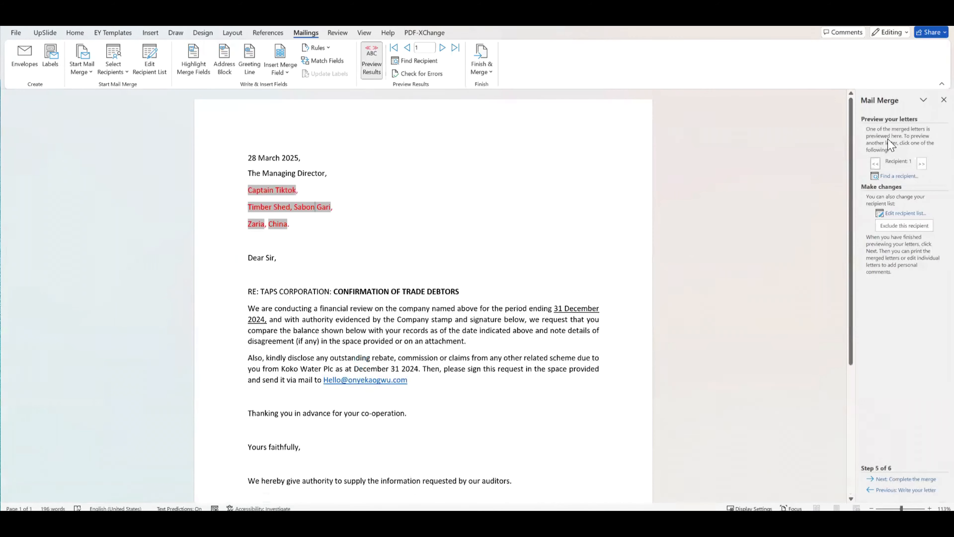
# Step through the previewed letters from recipient 1 to recipient 5
pyautogui.click(441, 47)
pyautogui.click(441, 48)
pyautogui.click(441, 48)
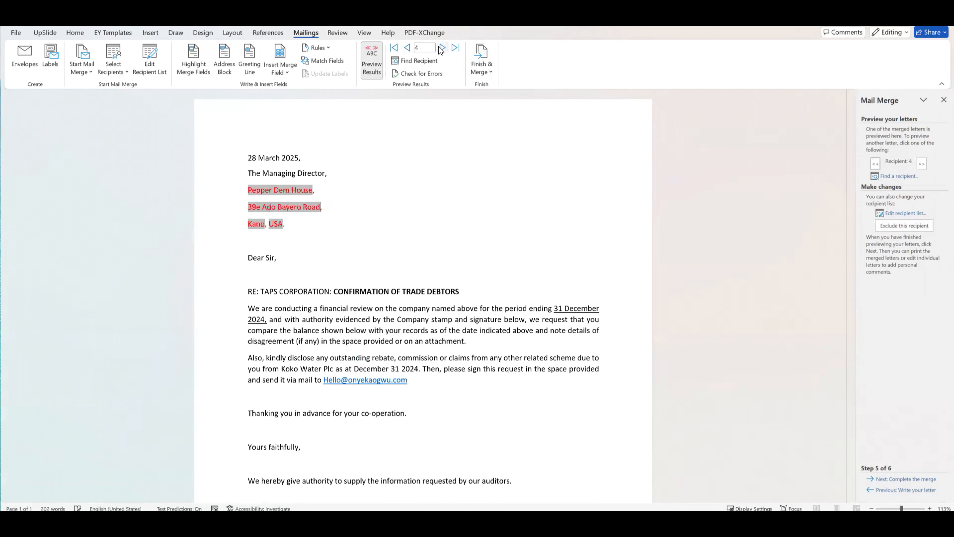
pyautogui.click(440, 47)
# Change the font colour of the three merged address lines to Automatic
pyautogui.moveTo(305, 231); pyautogui.dragTo(239, 200)
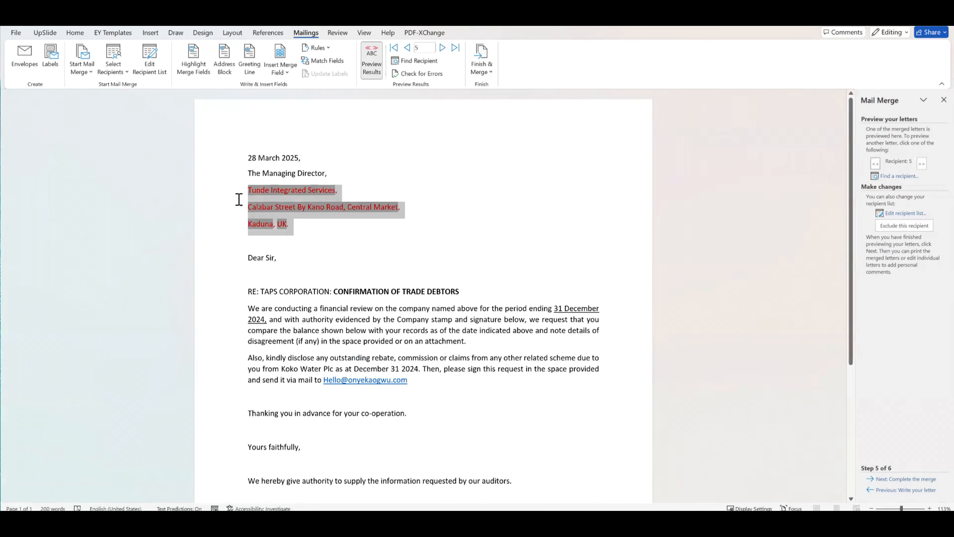
pyautogui.click(76, 35)
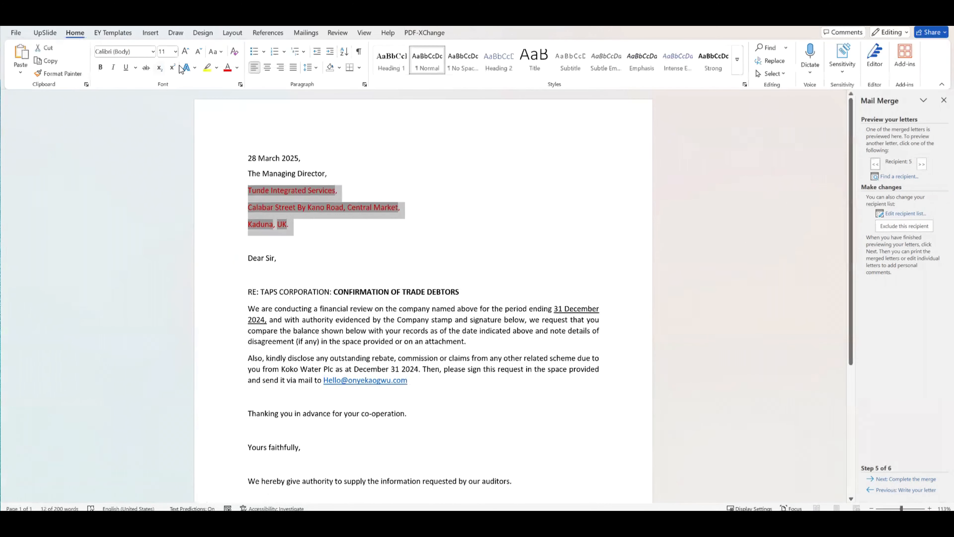
pyautogui.click(237, 68)
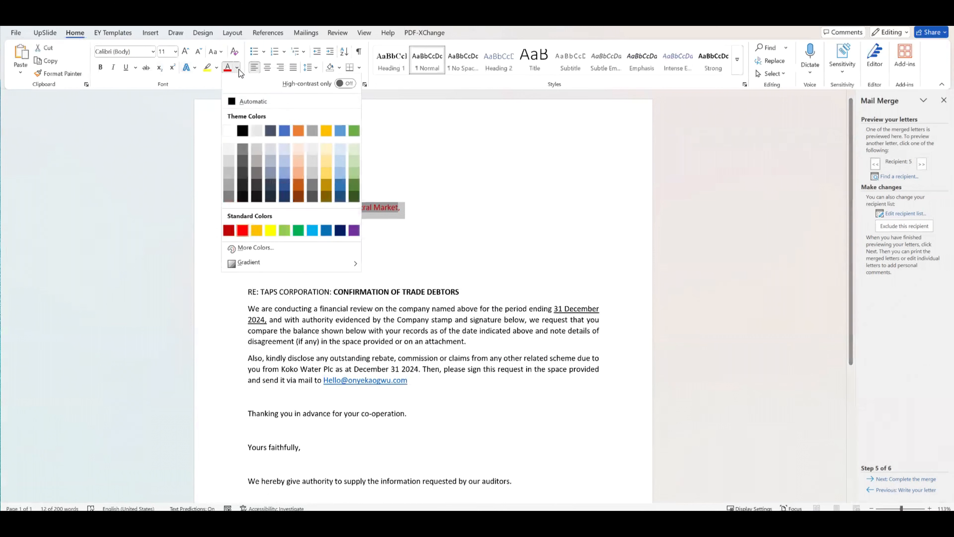
pyautogui.click(252, 101)
# Apply the Automatic font colour to the merged amount in the account balance line
pyautogui.scroll(-5, 354, 294)
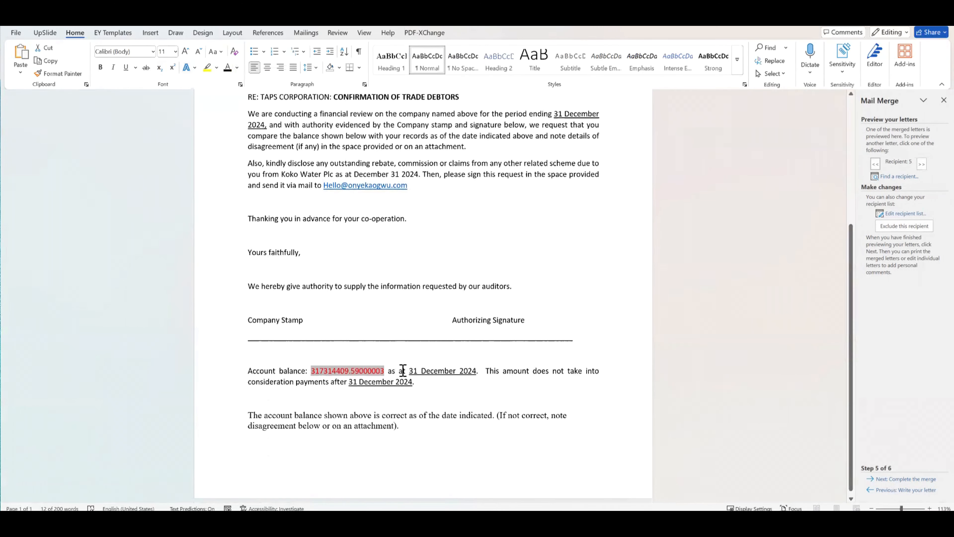
pyautogui.click(359, 371)
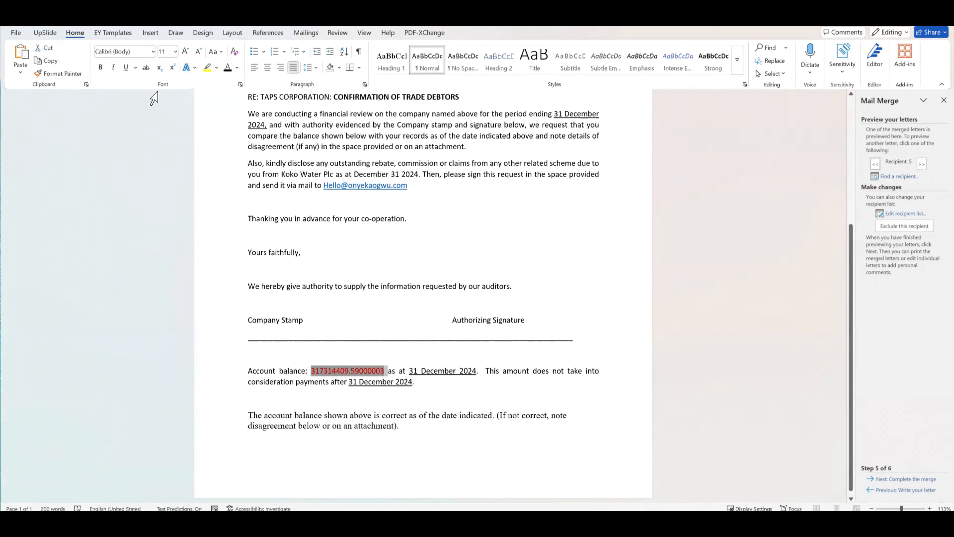
pyautogui.click(228, 68)
pyautogui.click(331, 164)
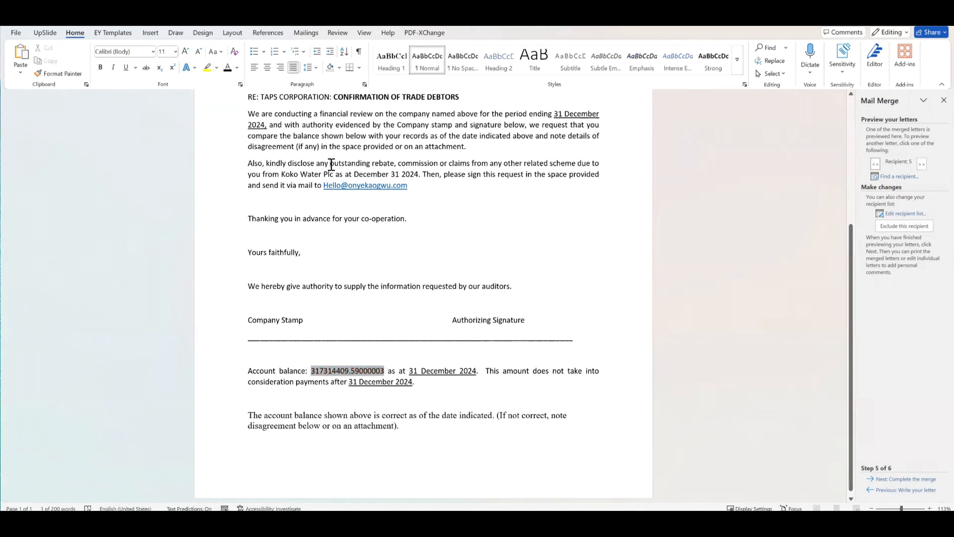
# Preview the letter for recipient 6 and examine its address lines and account balance
pyautogui.scroll(5, 331, 164)
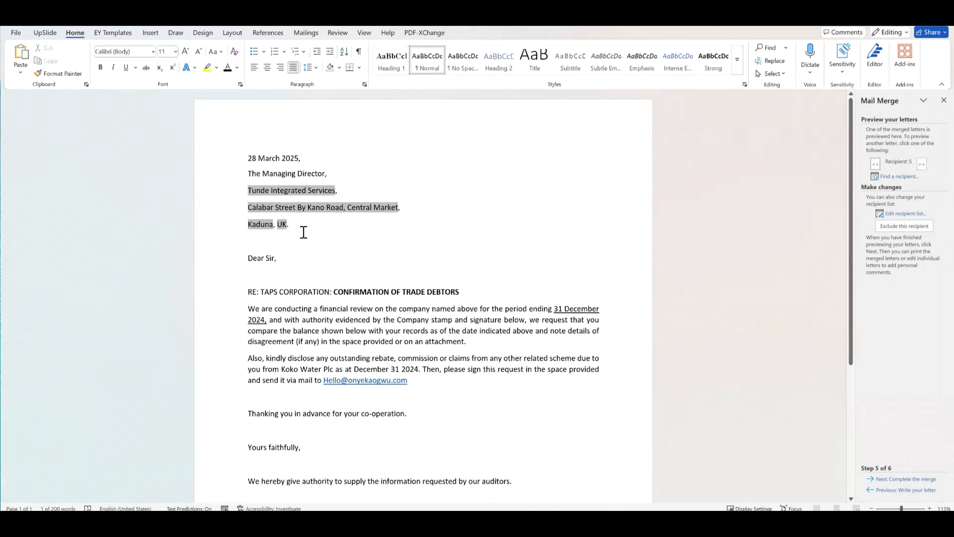
pyautogui.click(305, 33)
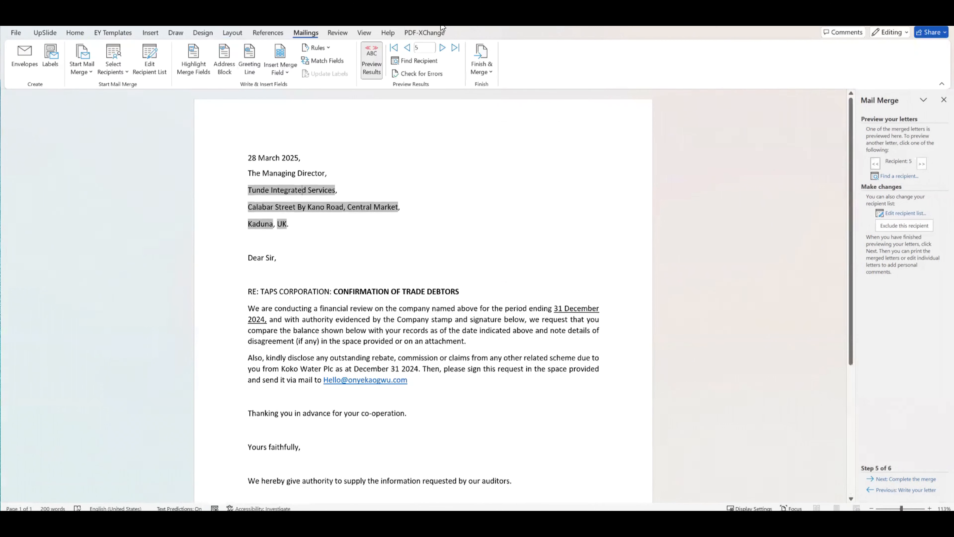
pyautogui.click(442, 48)
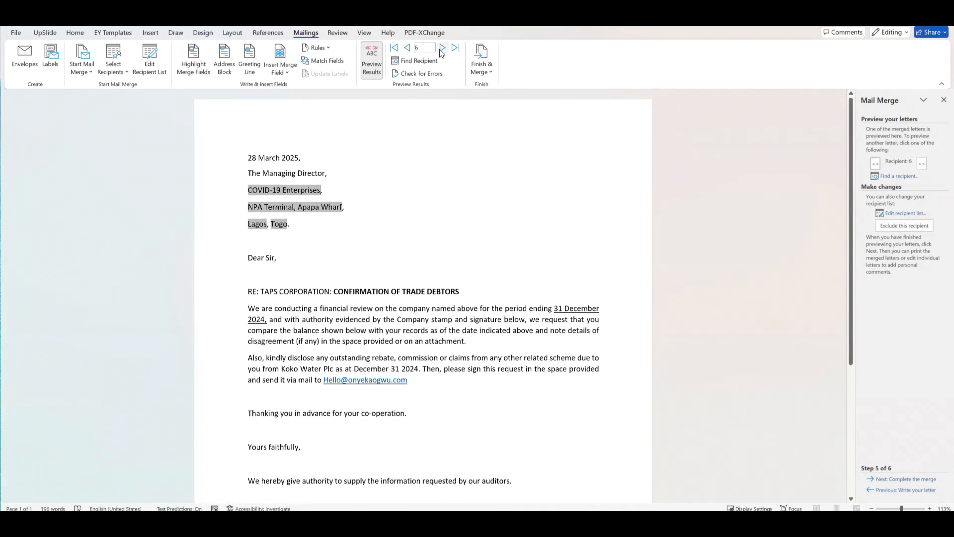
pyautogui.scroll(-5, 437, 230)
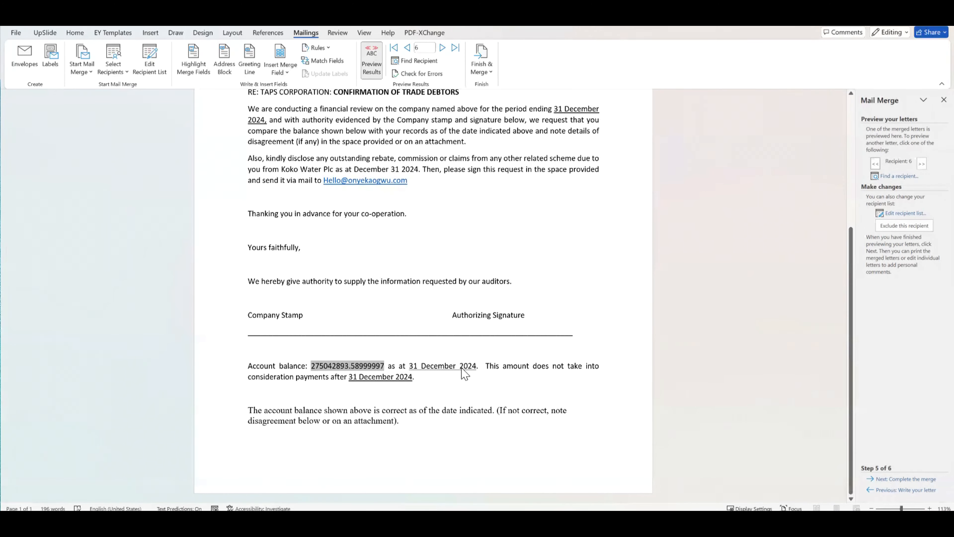
# Compare the number format of the letter's account balance with the Amount column in the Excel customer list
pyautogui.hotkey('alt', 'Tab')
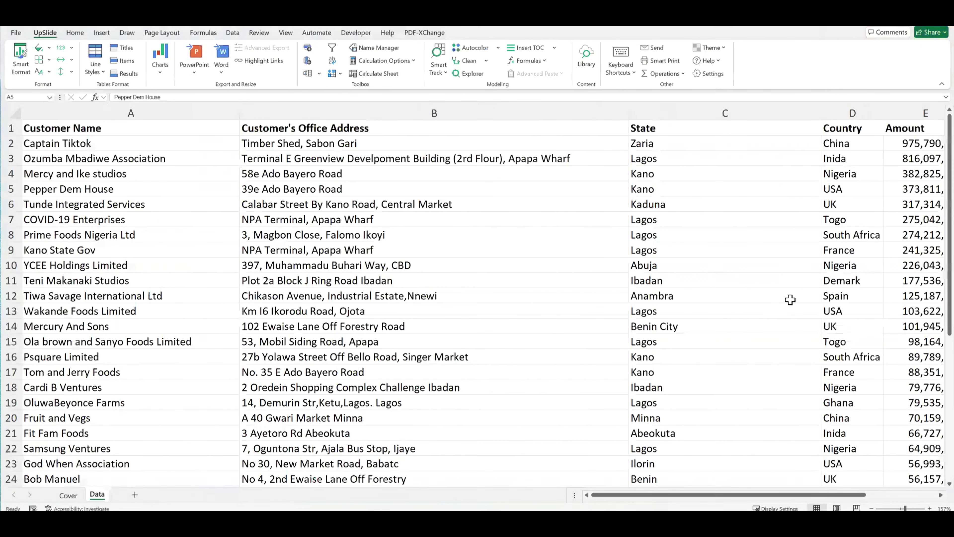
pyautogui.hscroll(1, 715, 156)
pyautogui.click(717, 158)
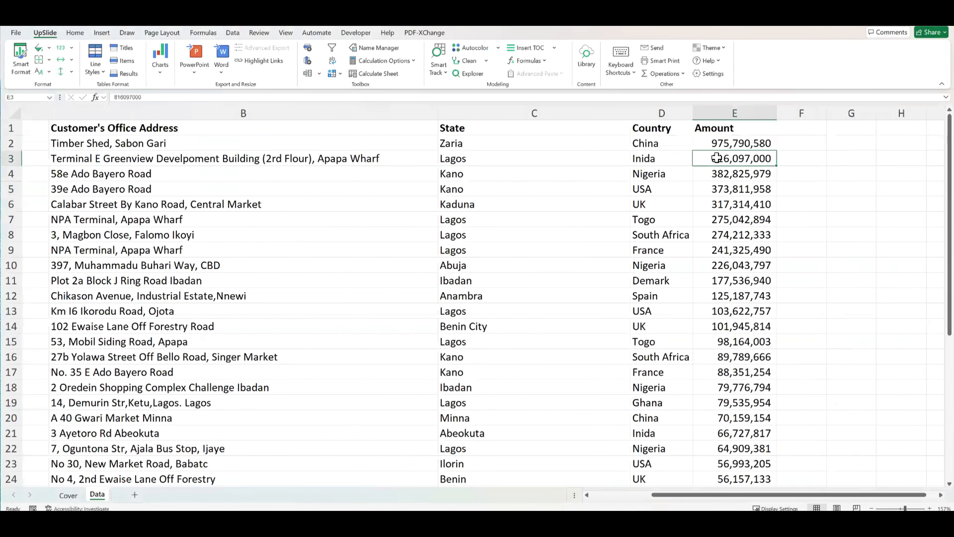
pyautogui.hotkey('alt', 'Tab')
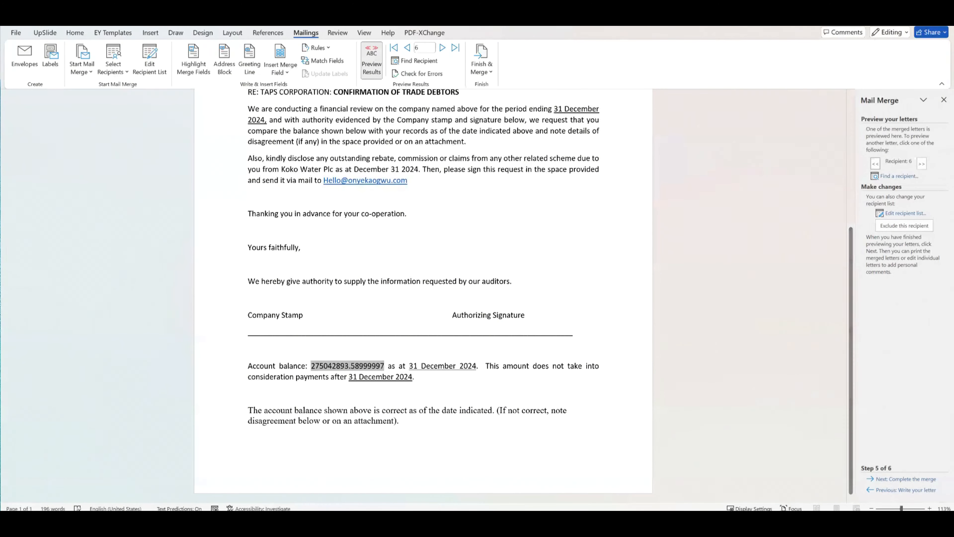
pyautogui.hotkey('alt', 'Tab')
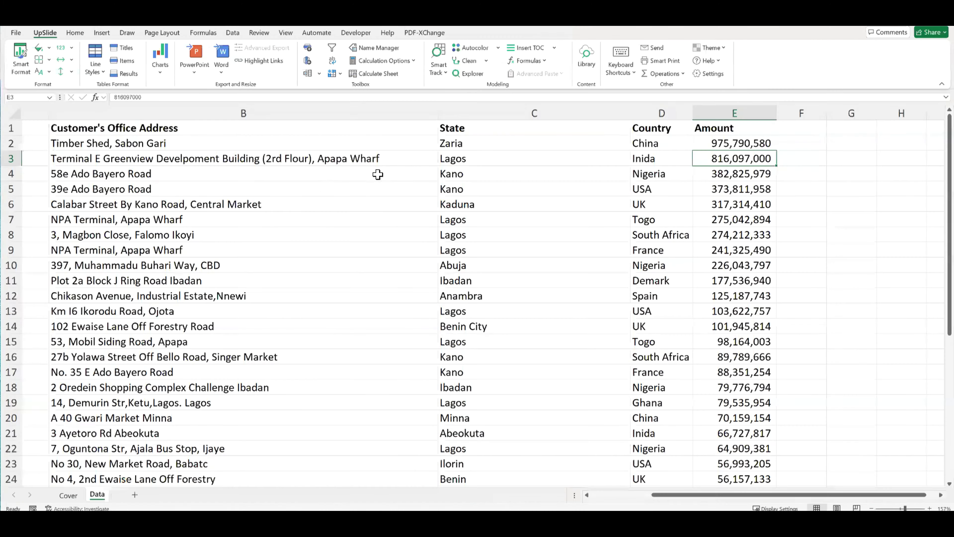
# Look up the custom number format code #,##0 for the selected Amount cell without applying it
pyautogui.click(75, 33)
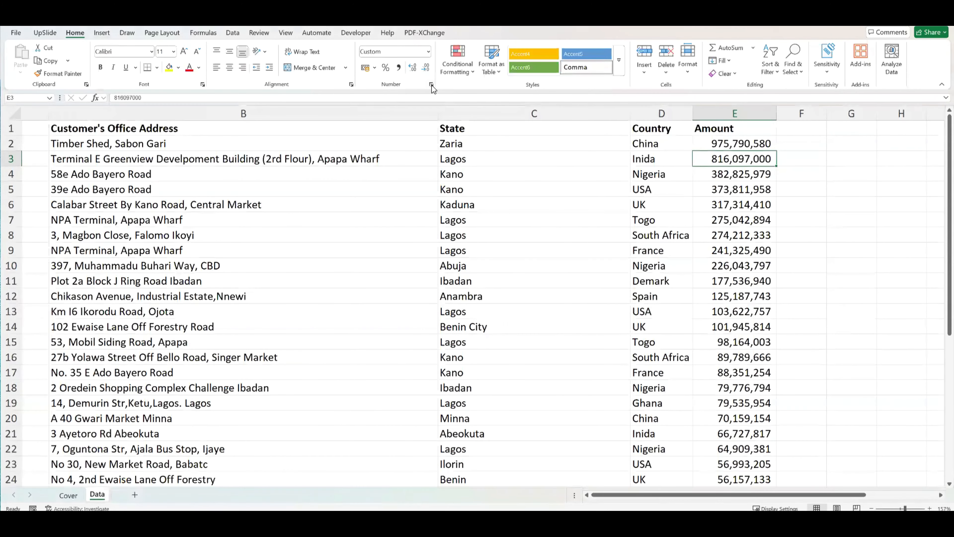
pyautogui.click(431, 84)
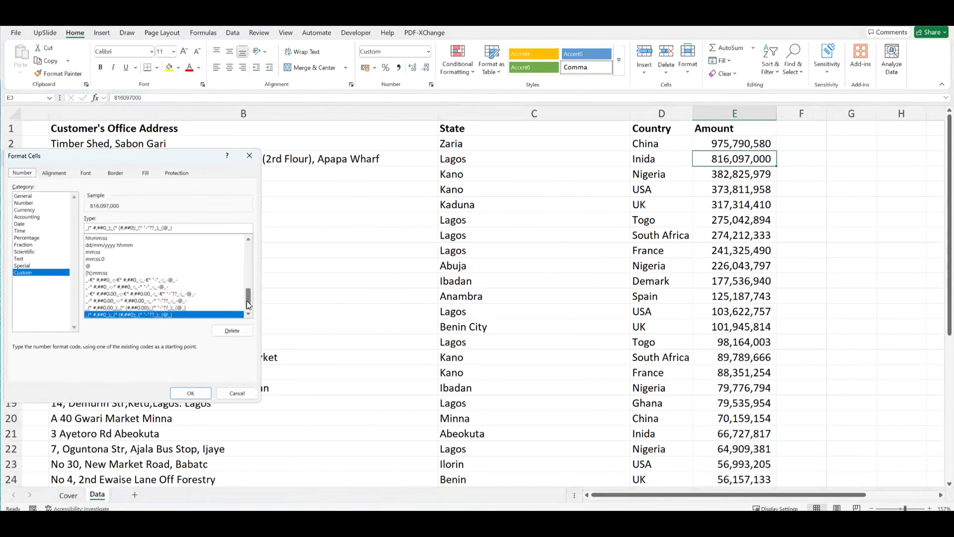
pyautogui.moveTo(246, 300); pyautogui.dragTo(244, 234)
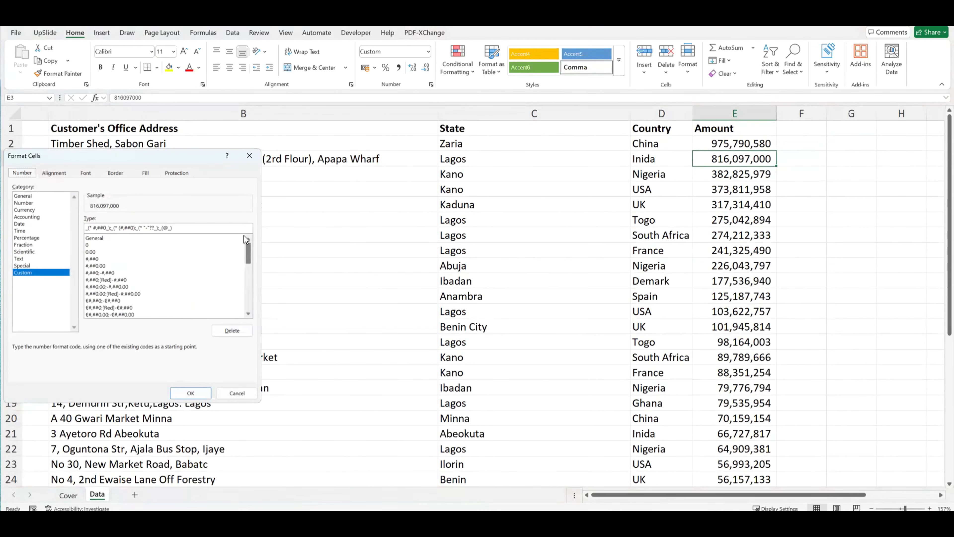
pyautogui.click(92, 261)
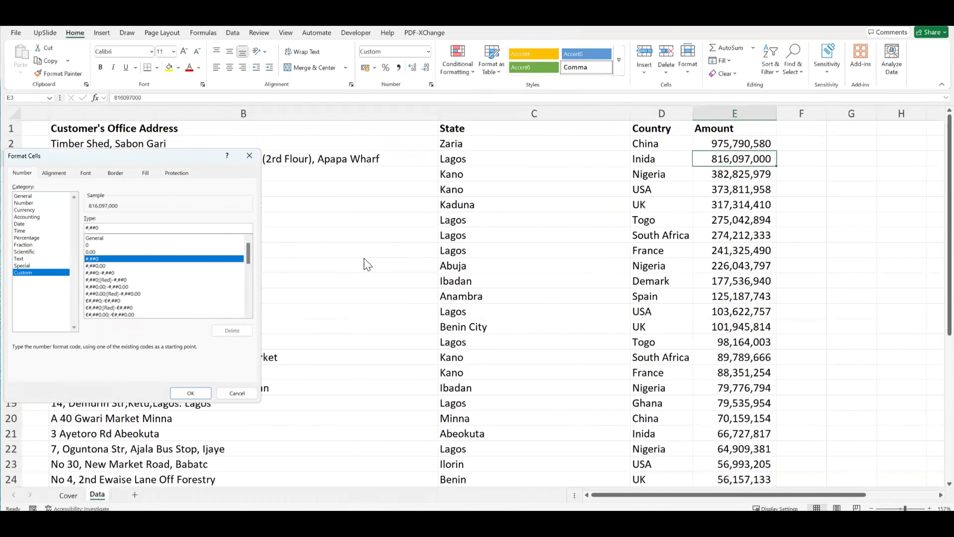
pyautogui.press('Escape')
# Switch back to the Word letter, add the numeric switch \#,##0 to the Amount merge field code and update the field
pyautogui.hotkey('alt', 'Tab')
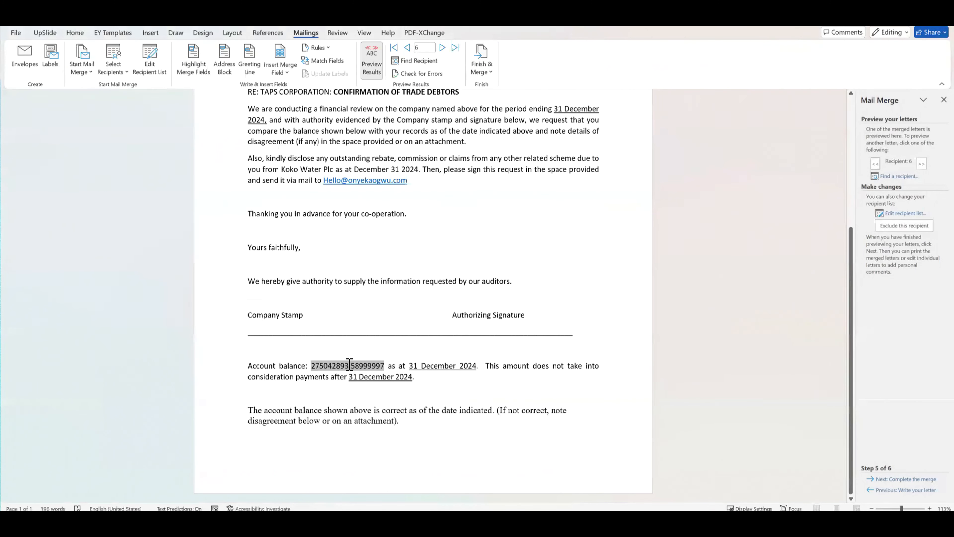
pyautogui.rightClick(327, 365)
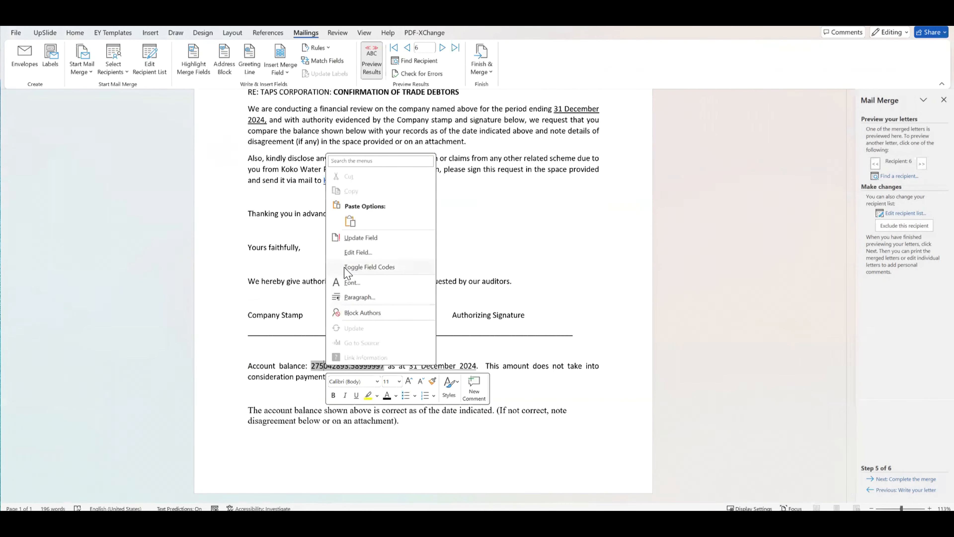
pyautogui.click(353, 267)
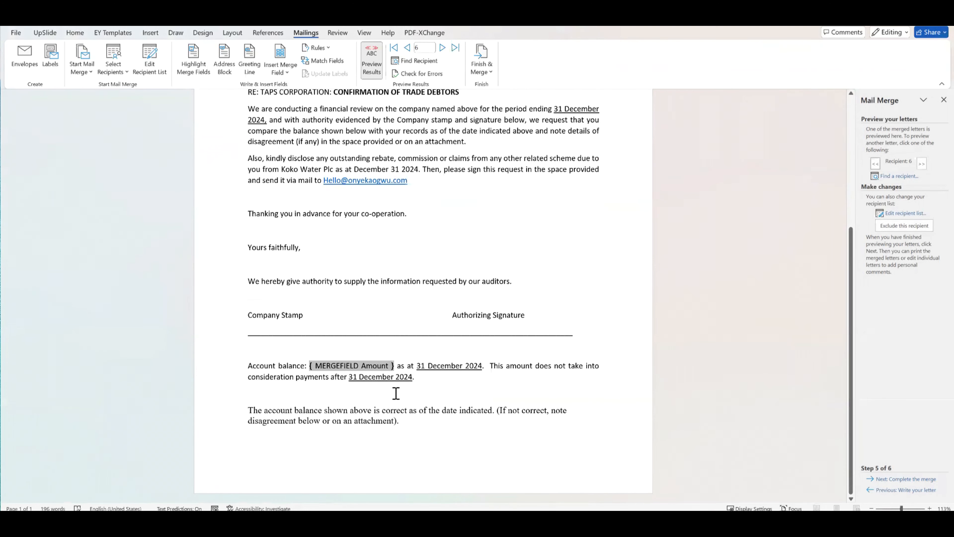
pyautogui.write('\\')
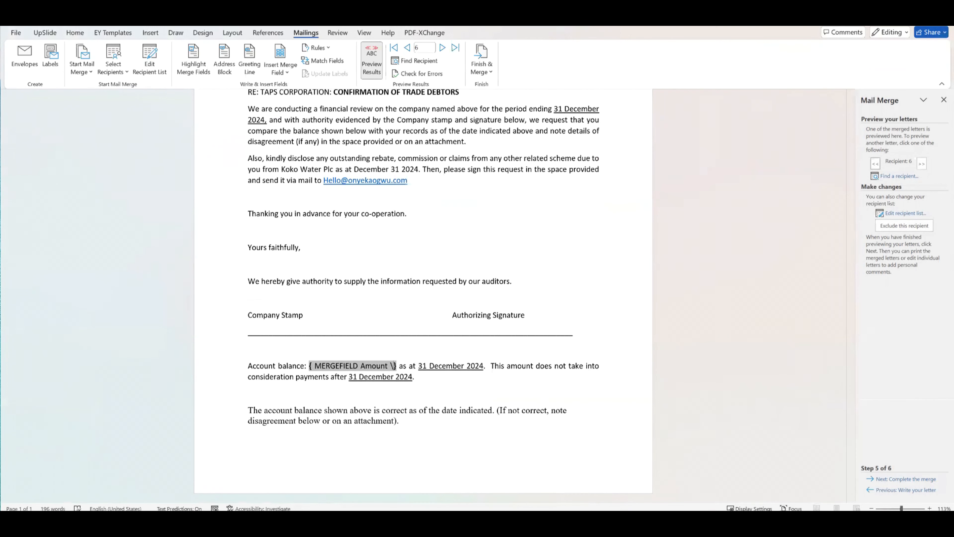
pyautogui.write('#')
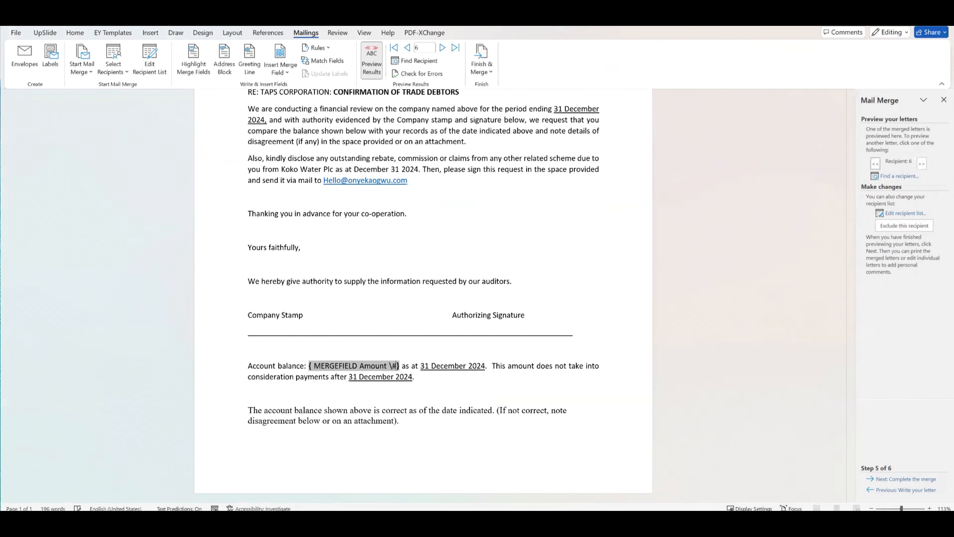
pyautogui.write(',##')
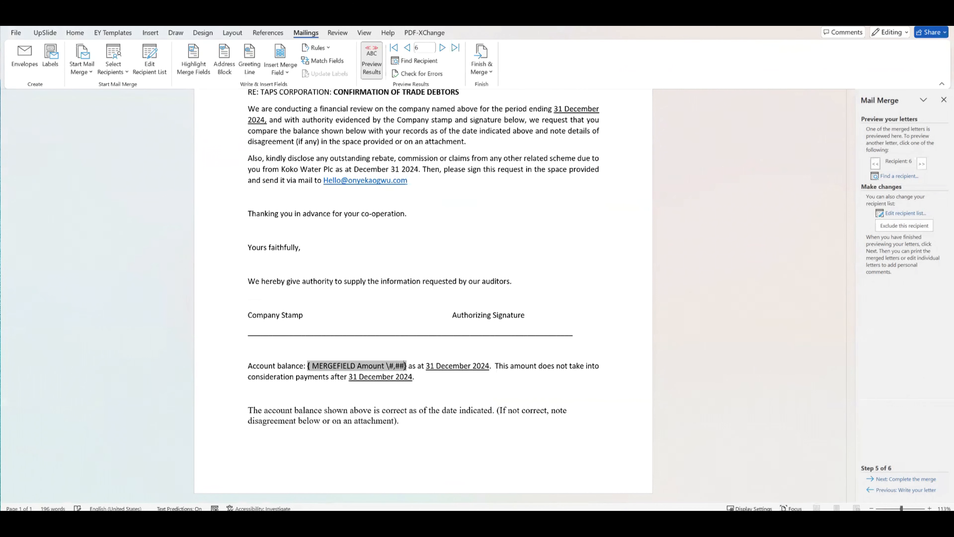
pyautogui.write('0')
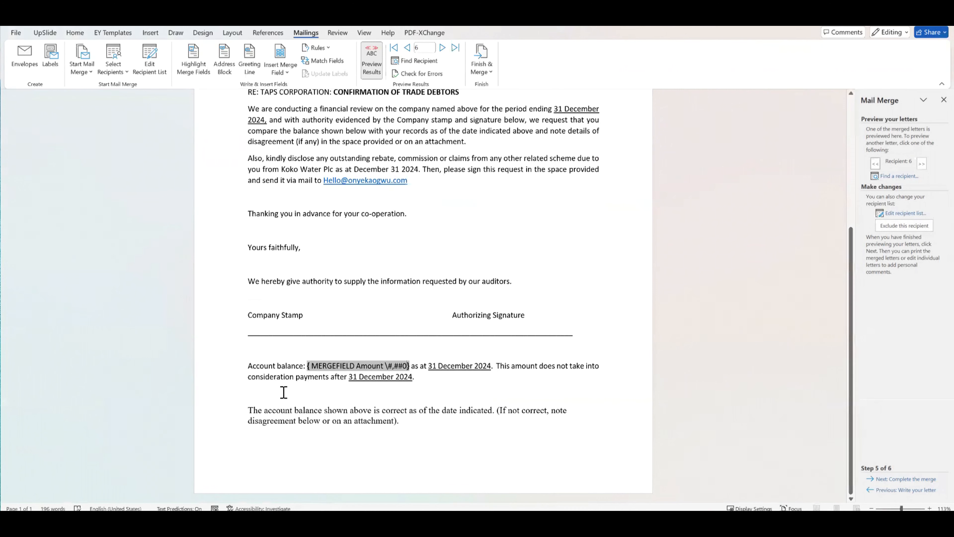
pyautogui.rightClick(357, 365)
pyautogui.click(389, 238)
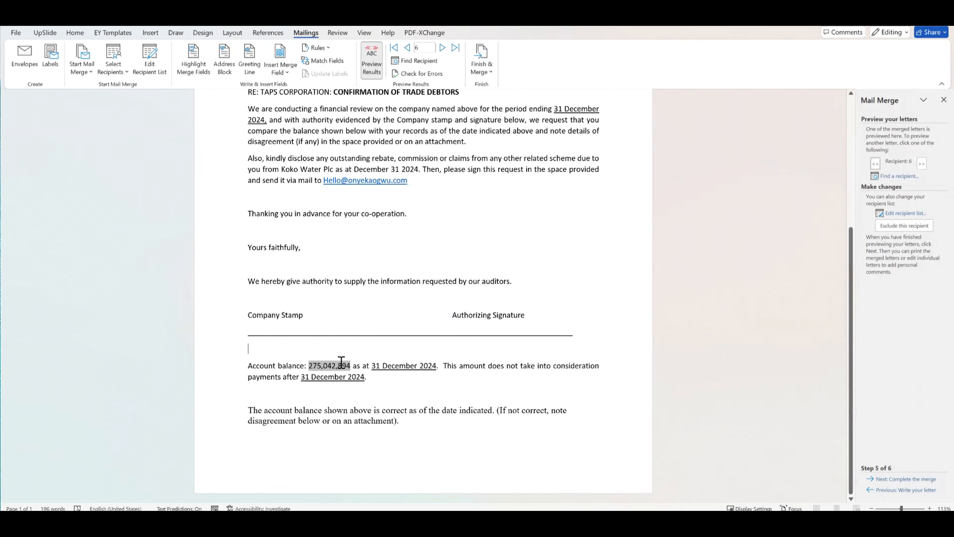
# Preview the letters for other recipients, checking the account balance format and the address lines of recipient 1
pyautogui.click(443, 48)
pyautogui.click(443, 49)
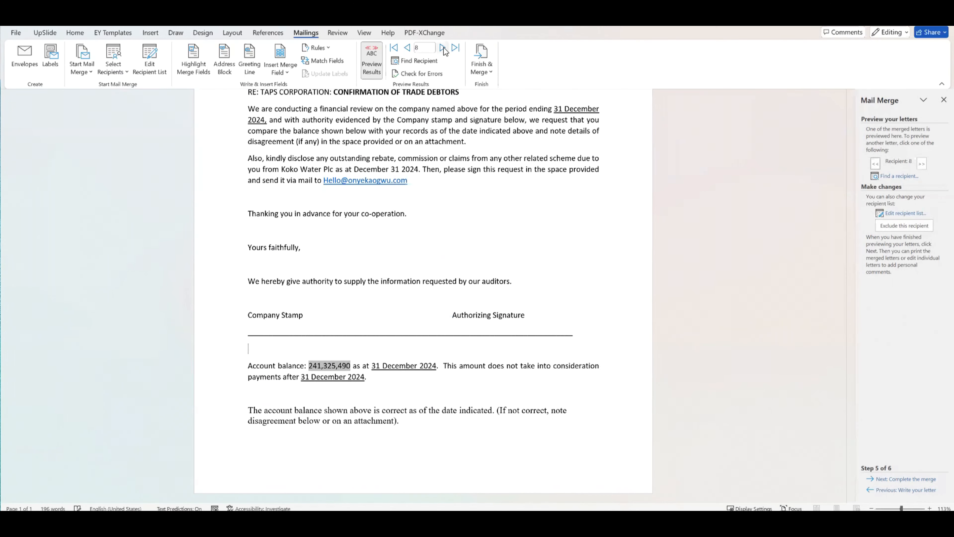
pyautogui.click(407, 48)
pyautogui.click(407, 48)
pyautogui.click(407, 48)
pyautogui.click(407, 48)
pyautogui.click(407, 48)
pyautogui.scroll(5, 445, 218)
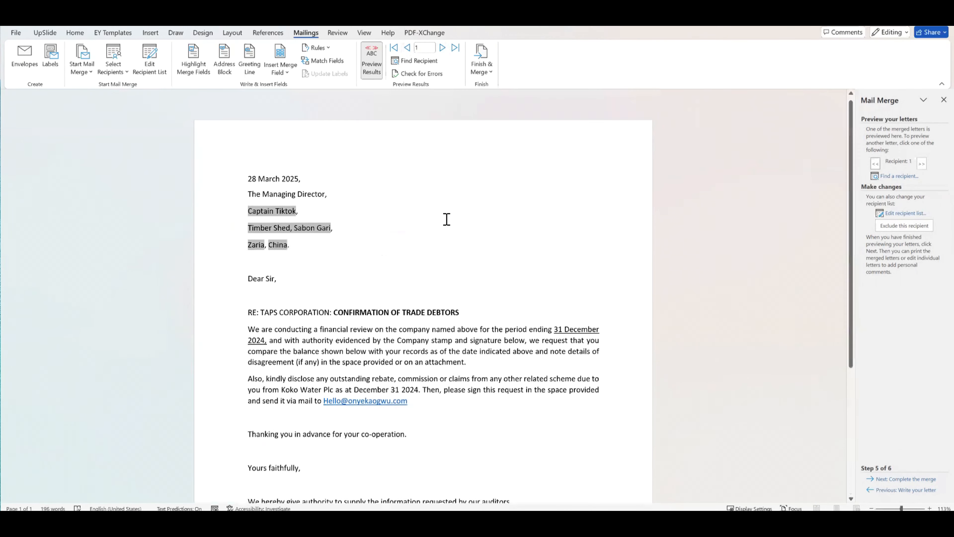
pyautogui.scroll(-1, 472, 335)
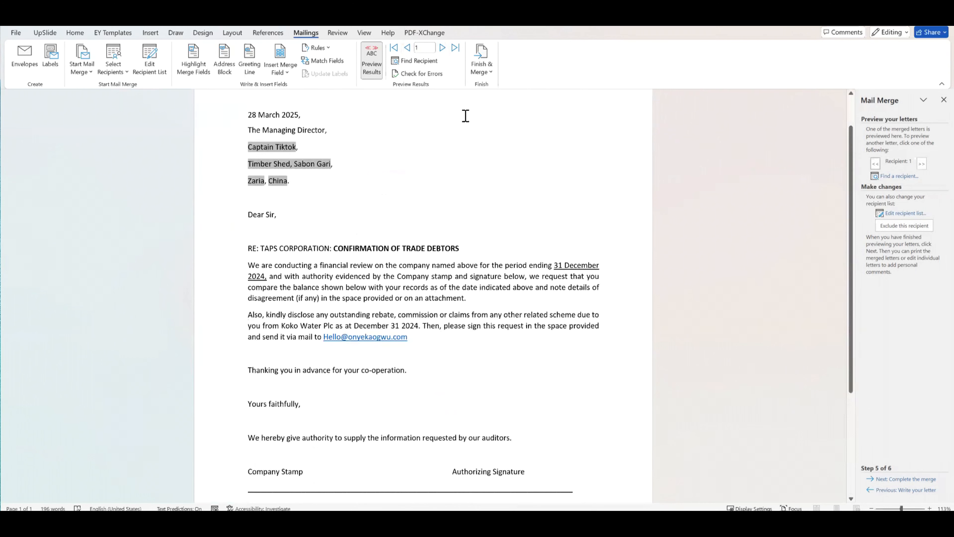
# Merge all records into a new document of individual letters and look through the merged letters
pyautogui.click(478, 68)
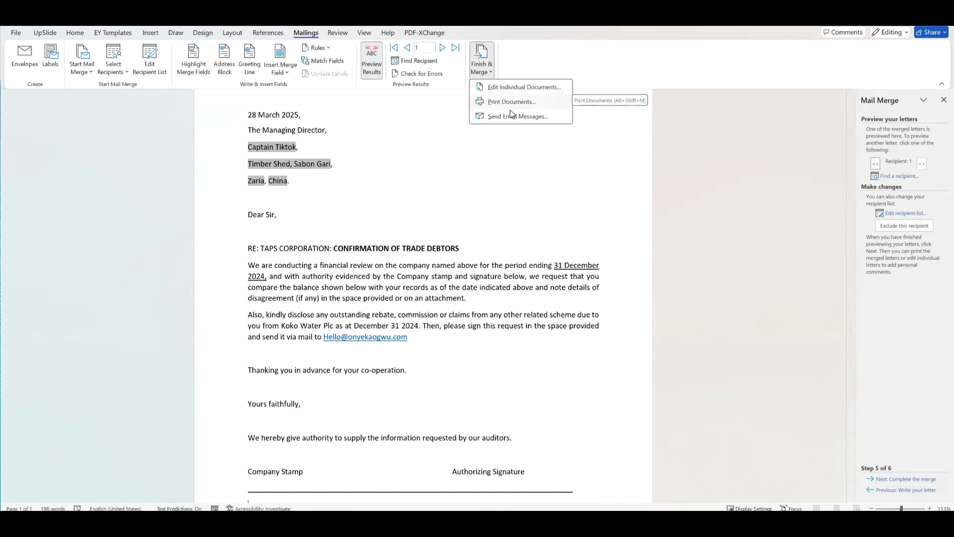
pyautogui.click(494, 88)
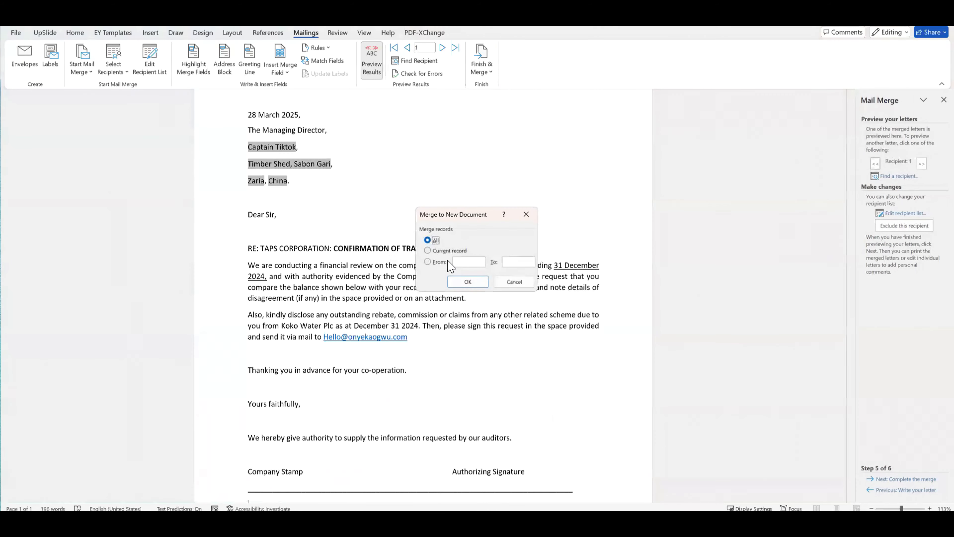
pyautogui.click(470, 286)
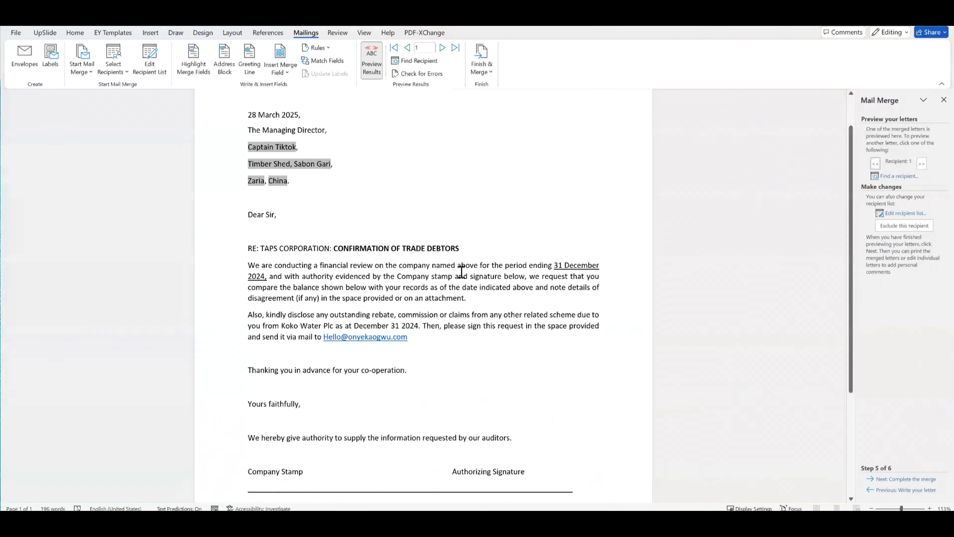
pyautogui.scroll(-20, 463, 274)
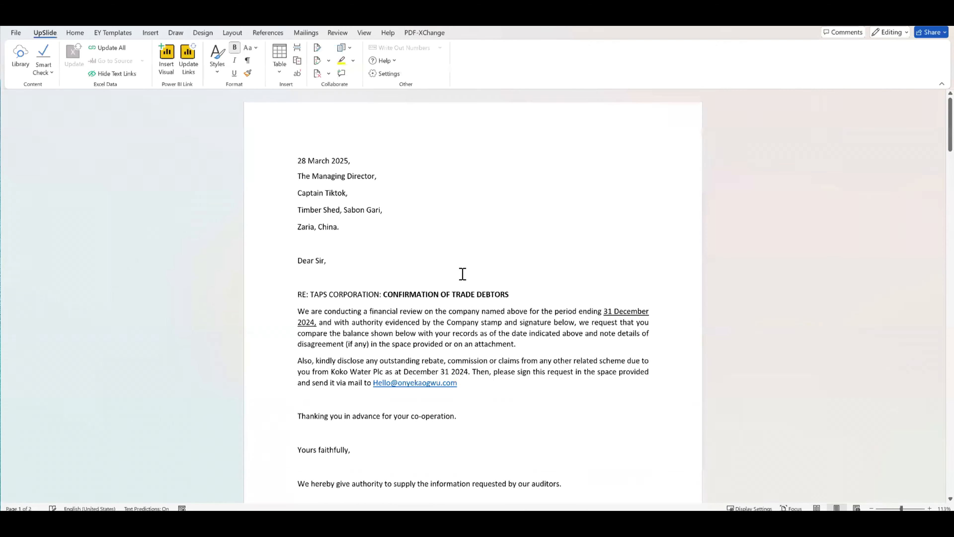
pyautogui.scroll(-20, 462, 274)
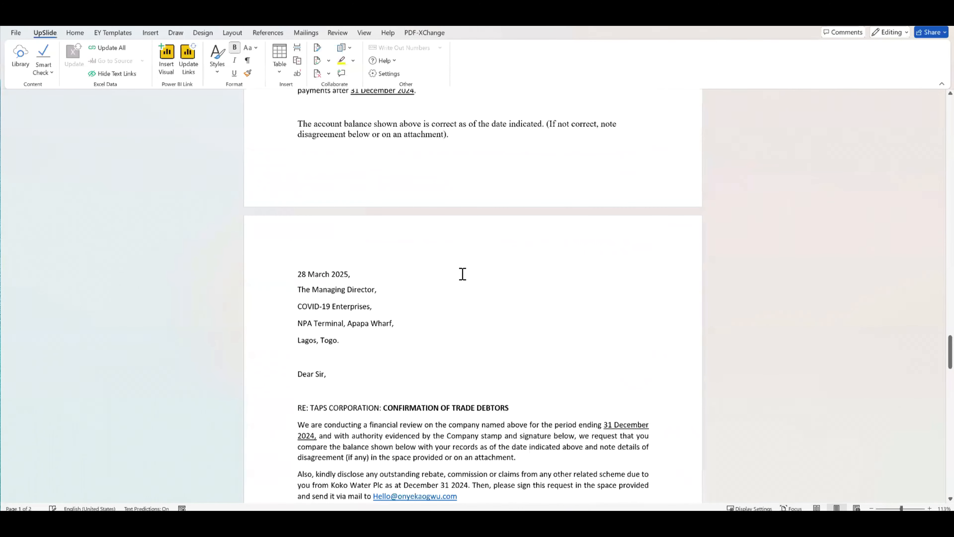
pyautogui.scroll(-20, 462, 274)
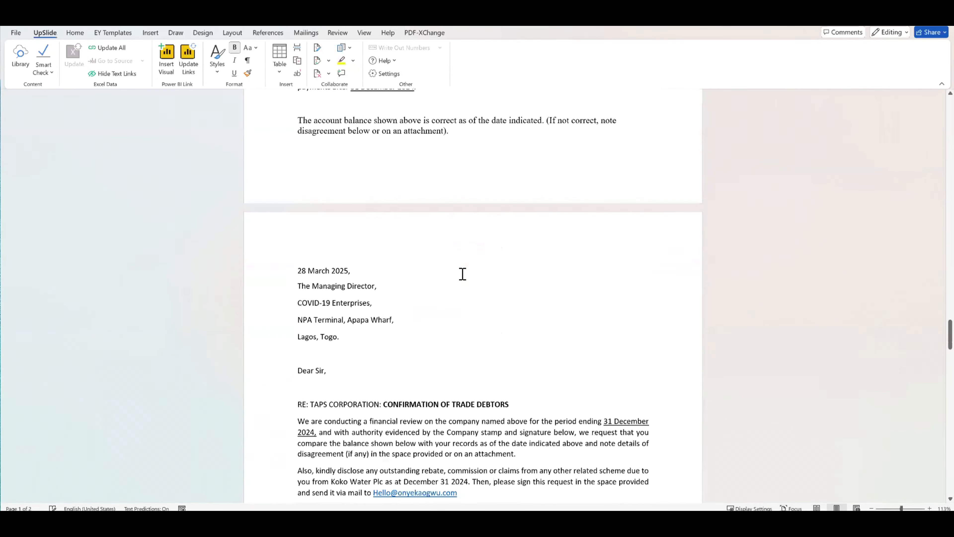
pyautogui.scroll(20, 462, 274)
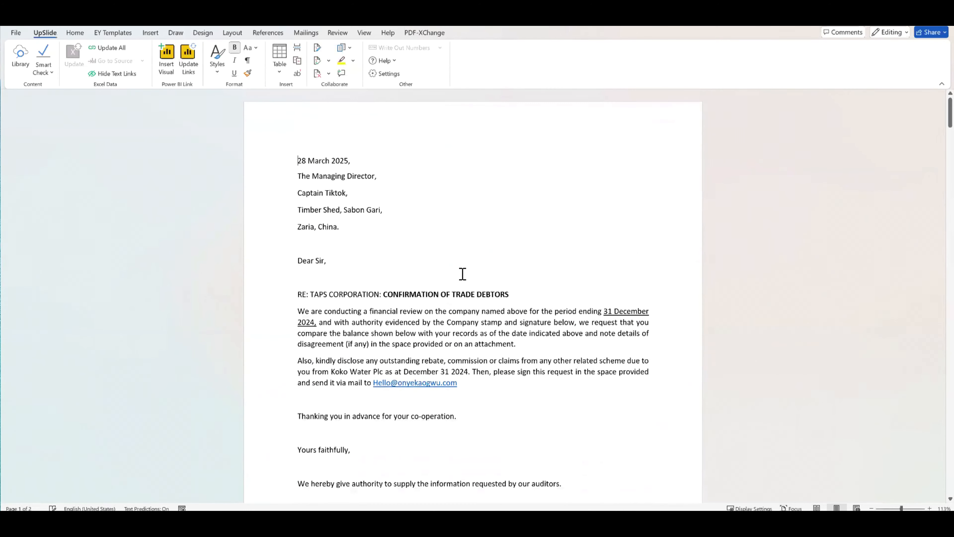